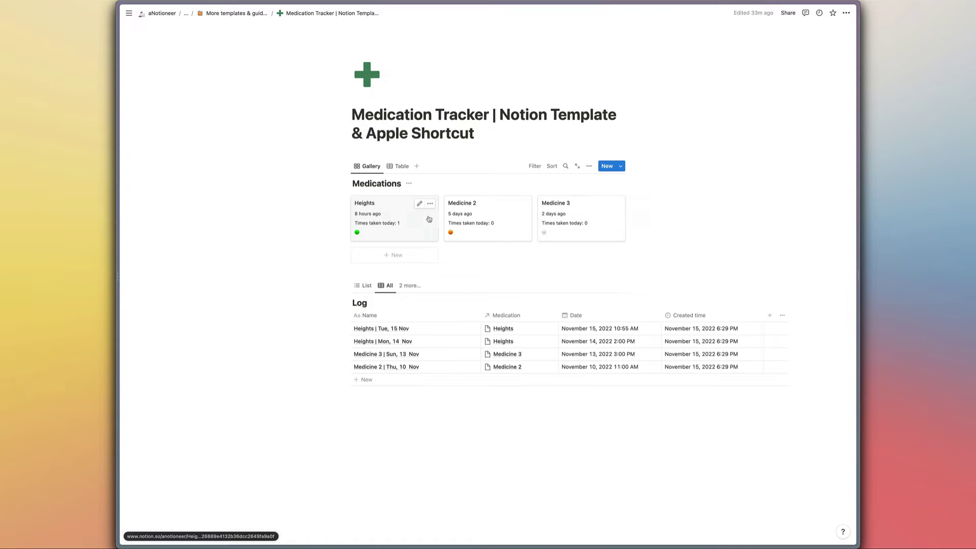
# Step: Switch the Log database to its List view
pyautogui.click(366, 286)
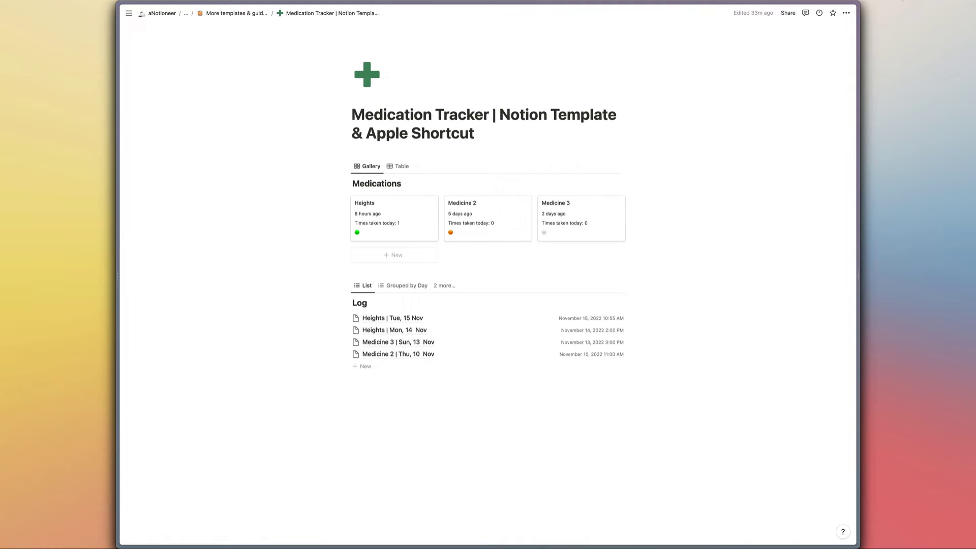
# Step: Run Medication Taken from the menu-bar Shortcuts menu and log a Heights dose
pyautogui.click(851, 2)
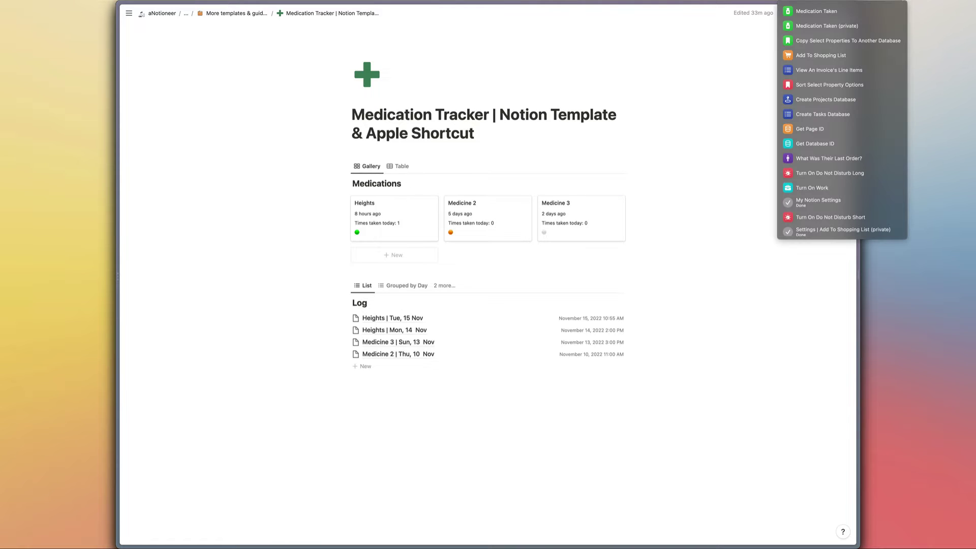
pyautogui.click(850, 11)
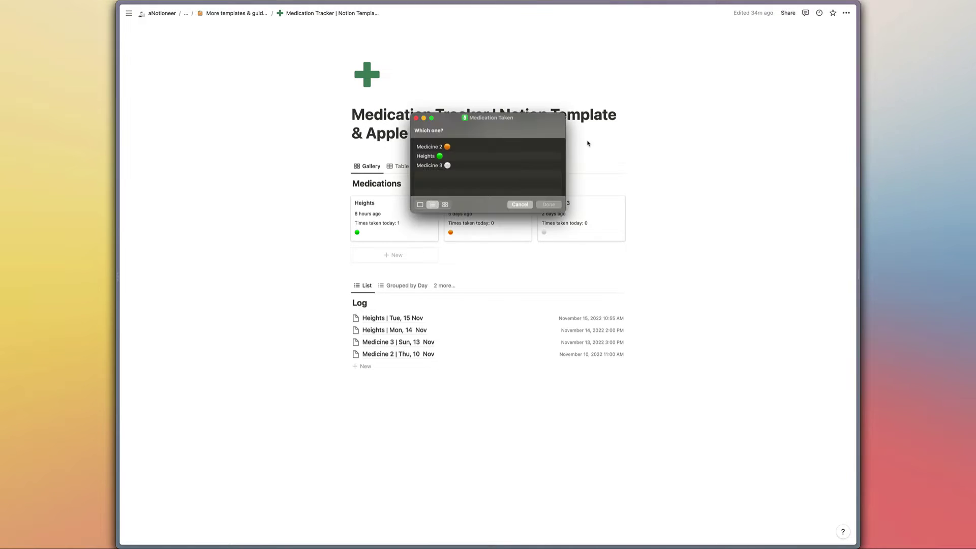
pyautogui.click(459, 157)
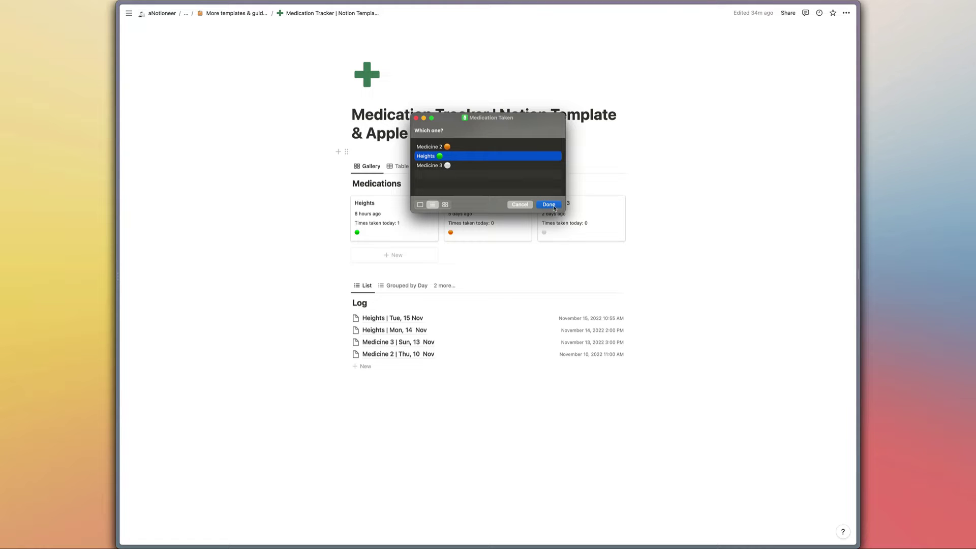
pyautogui.click(553, 207)
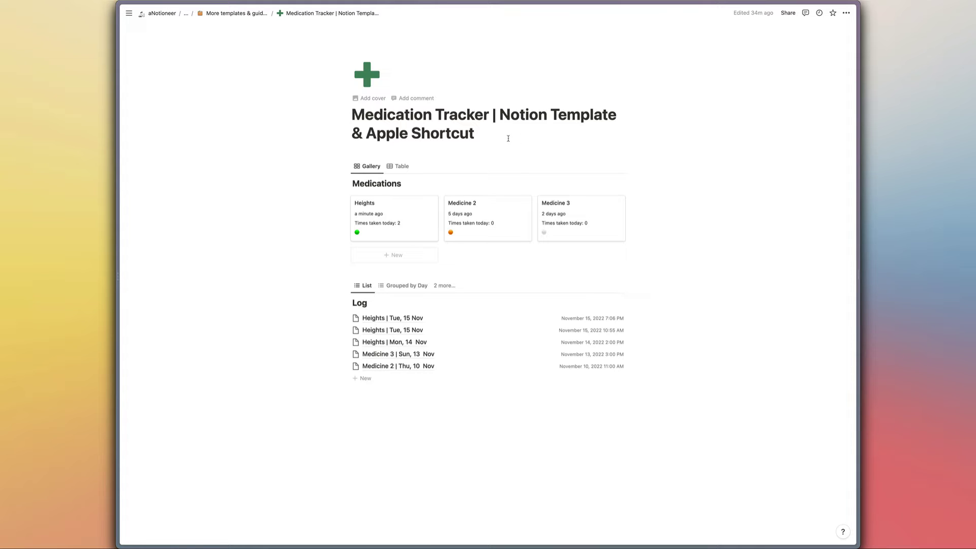
pyautogui.click(404, 210)
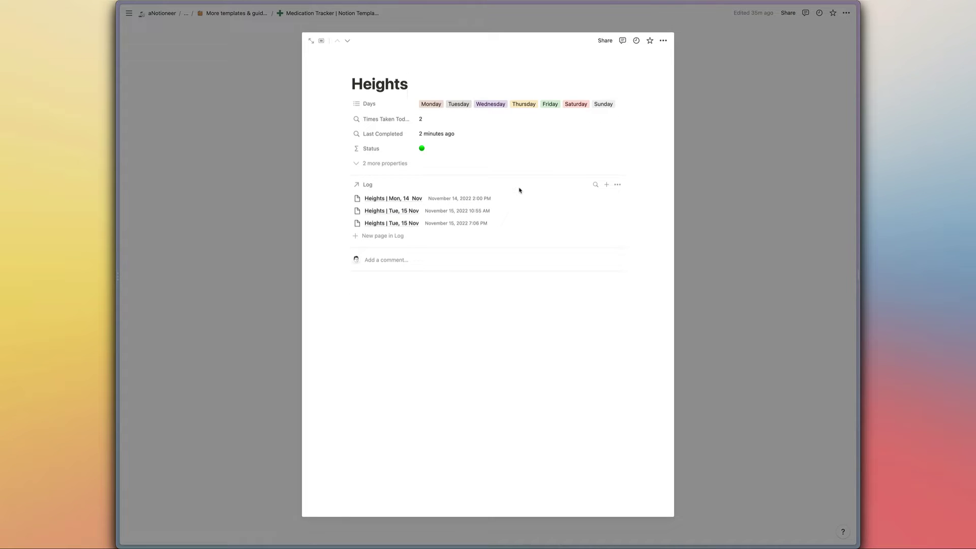
pyautogui.click(522, 104)
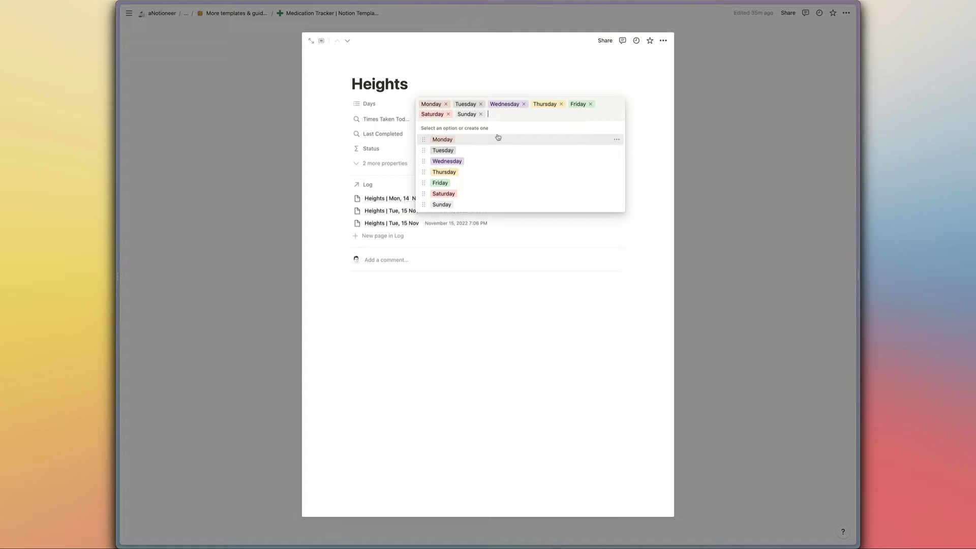
pyautogui.click(498, 73)
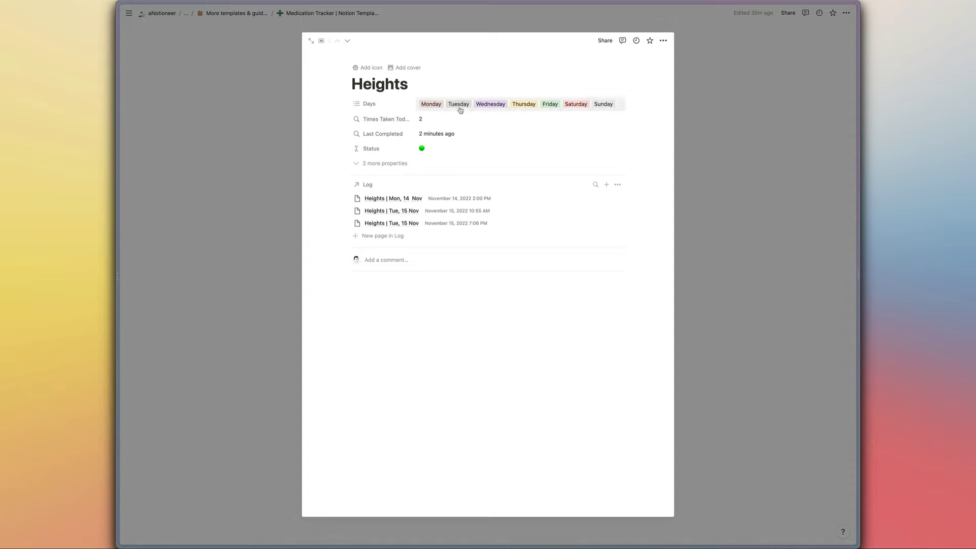
pyautogui.click(429, 150)
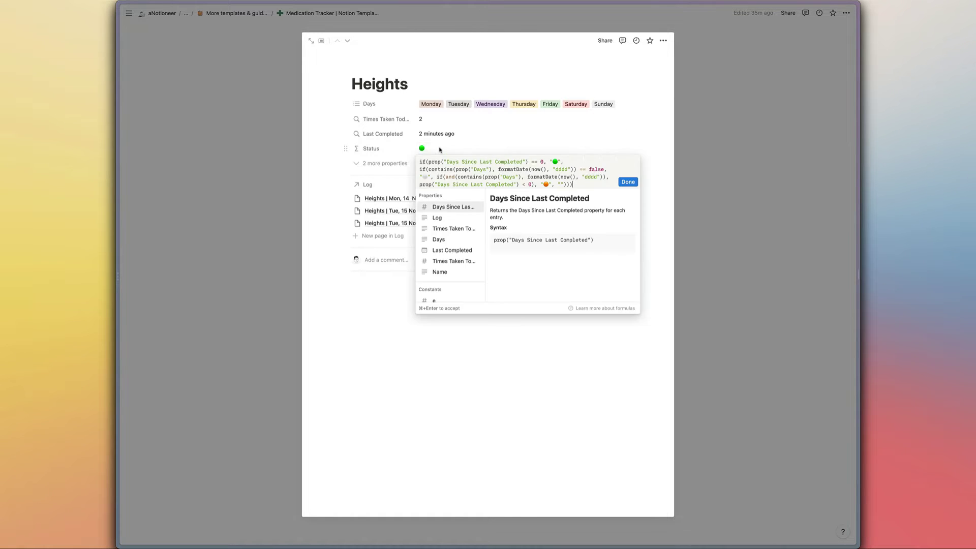
pyautogui.click(543, 162)
pyautogui.click(628, 181)
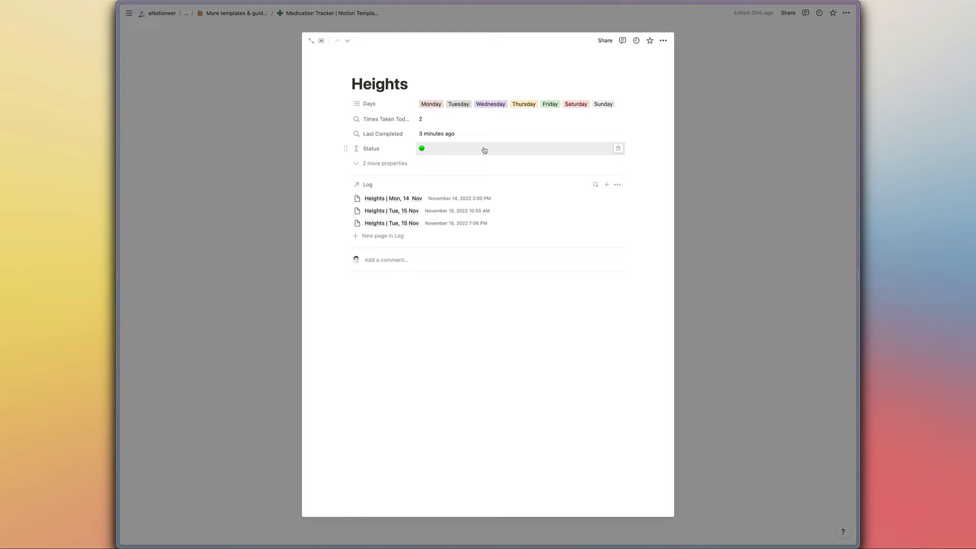
# Step: Close the Heights page, view the newest Heights log entry in side peek, then close it
pyautogui.click(761, 218)
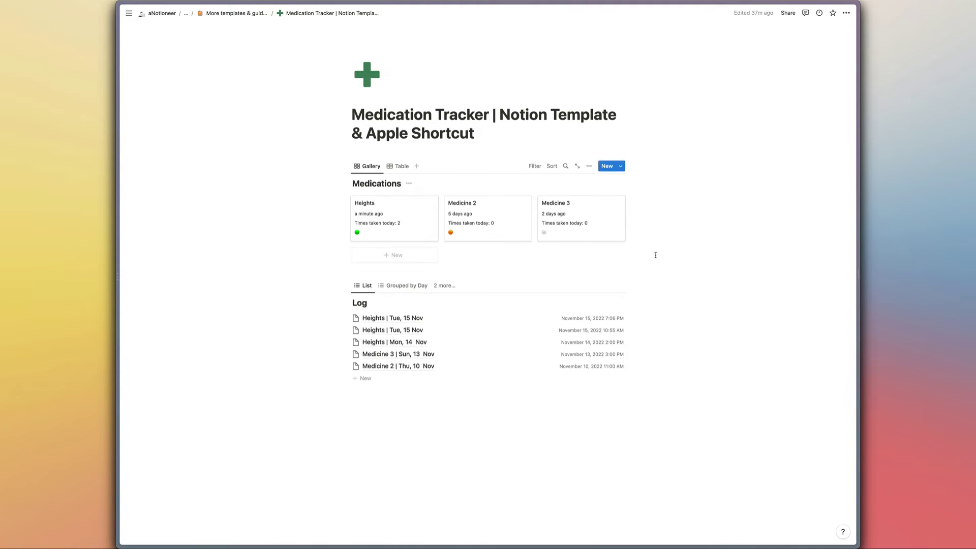
pyautogui.scroll(-1, 679, 283)
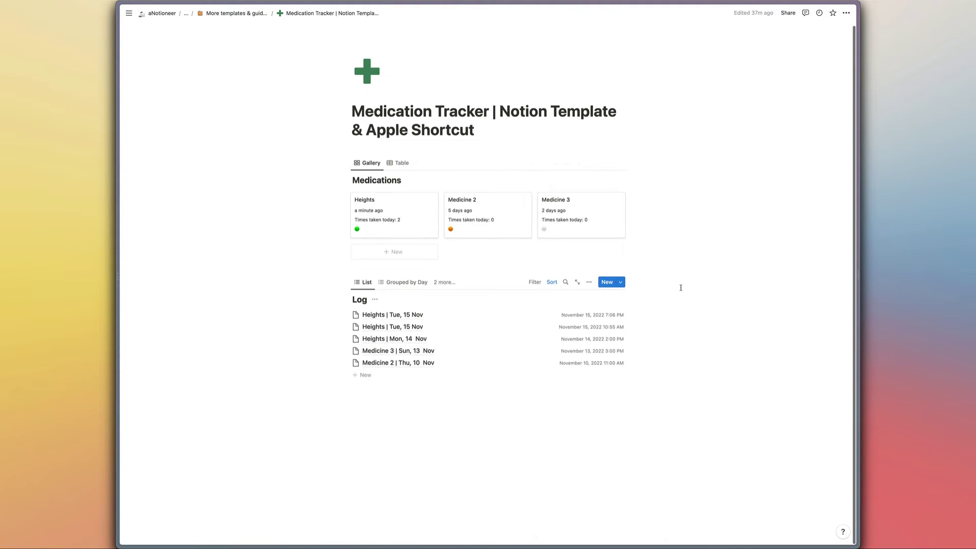
pyautogui.click(390, 315)
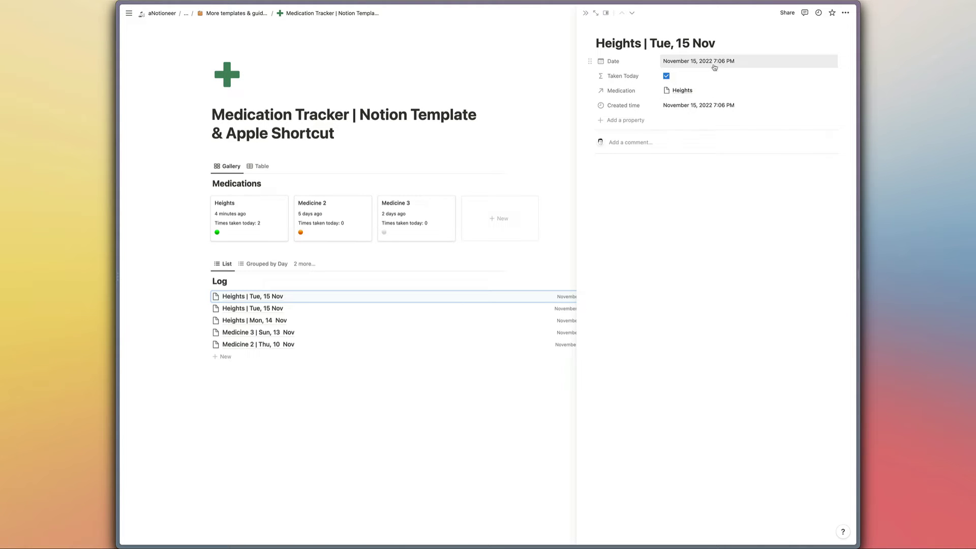
pyautogui.click(585, 13)
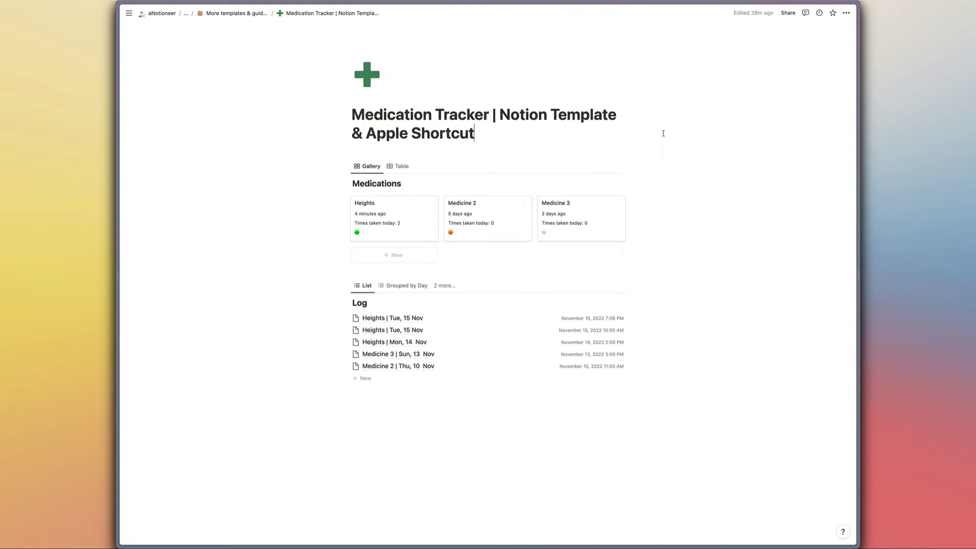
pyautogui.press('super+Tab')
pyautogui.press('super+Tab')
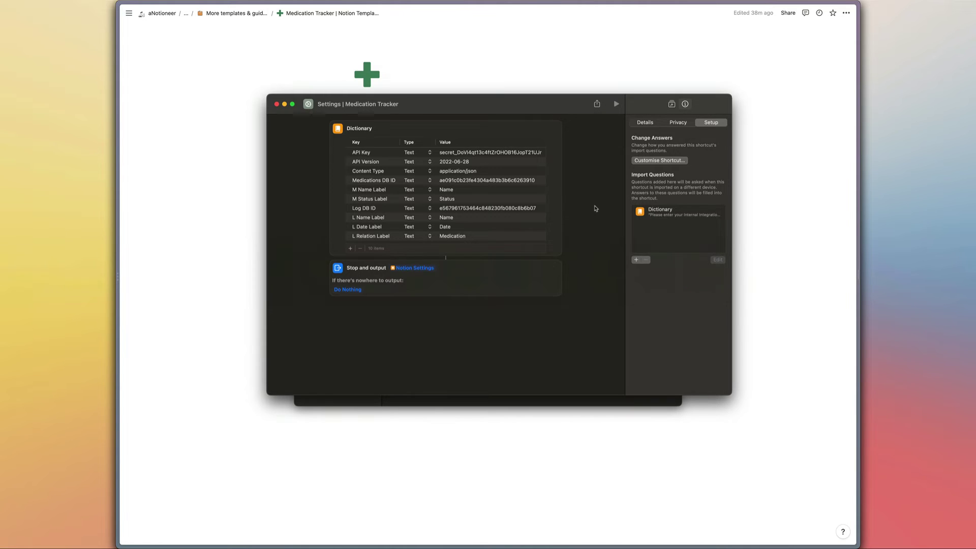
pyautogui.doubleClick(665, 214)
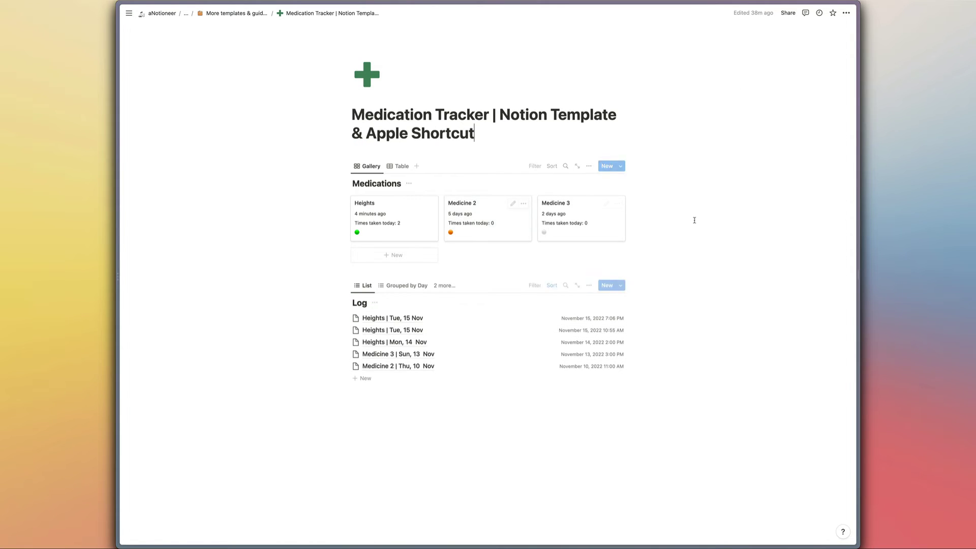
pyautogui.click(846, 14)
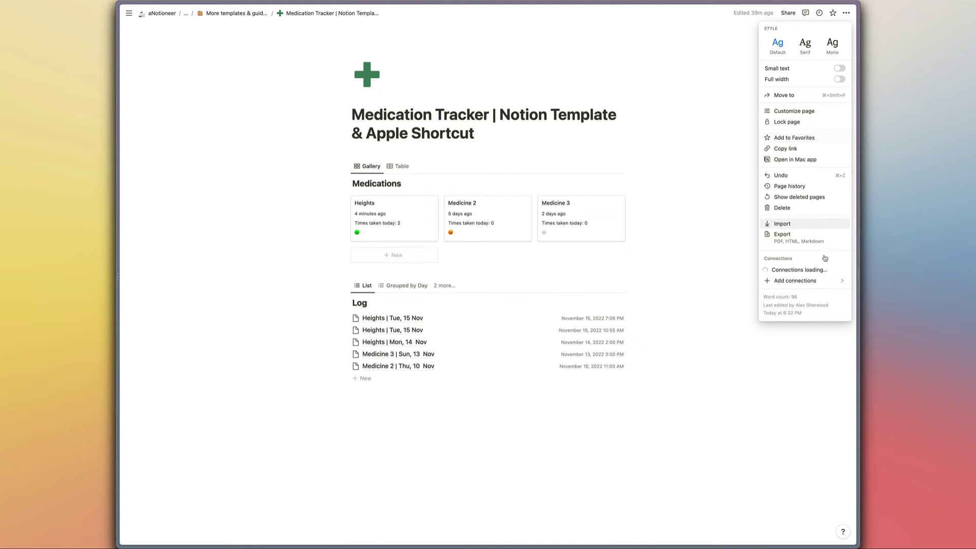
pyautogui.click(818, 282)
pyautogui.moveTo(819, 275)
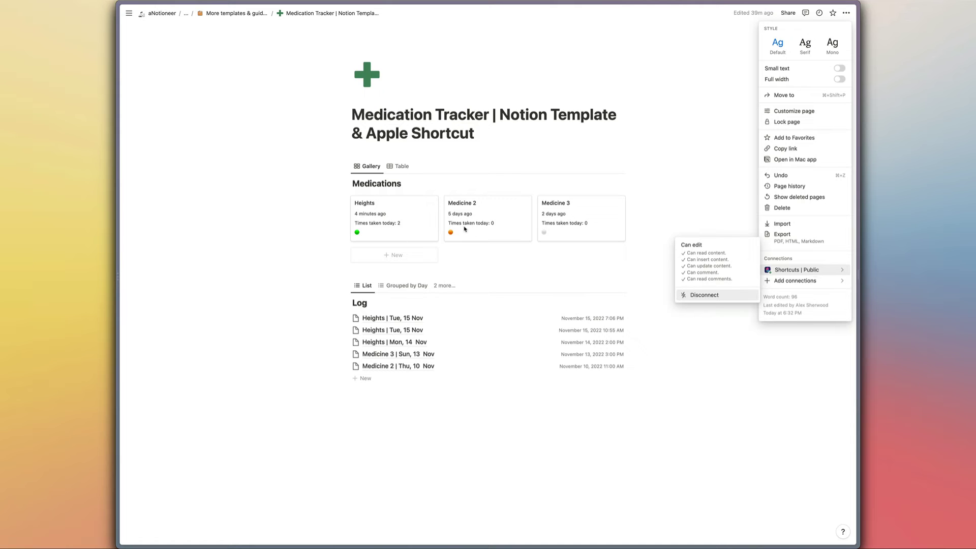
pyautogui.click(509, 147)
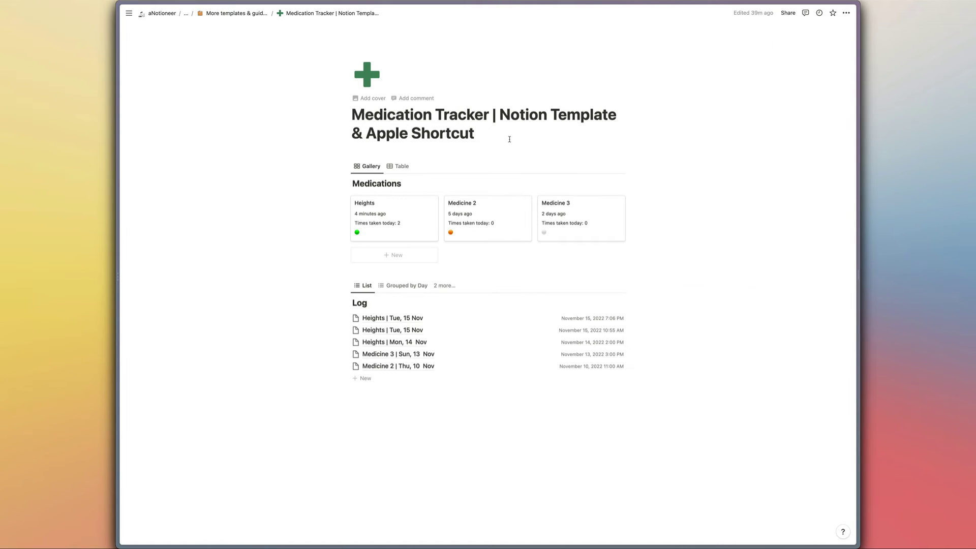
pyautogui.press('super+Tab')
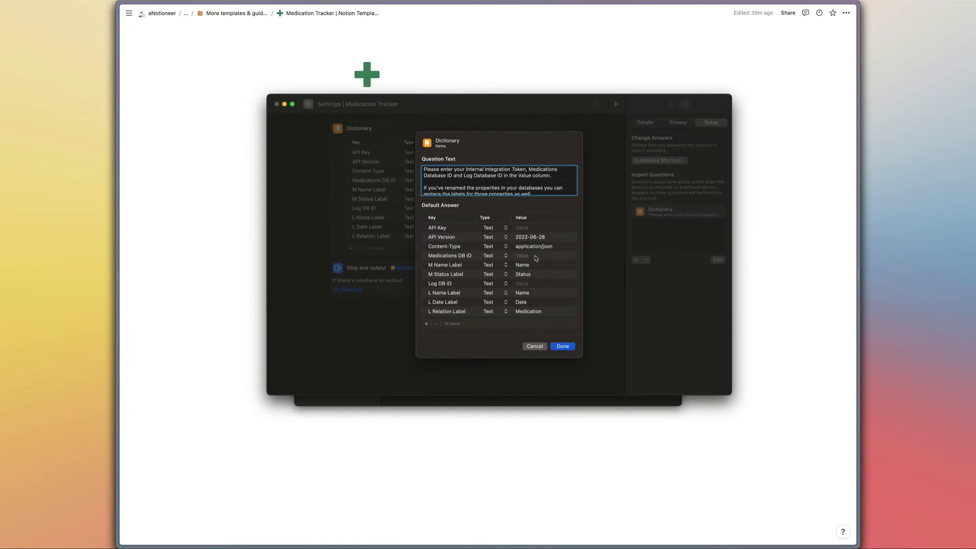
pyautogui.click(756, 247)
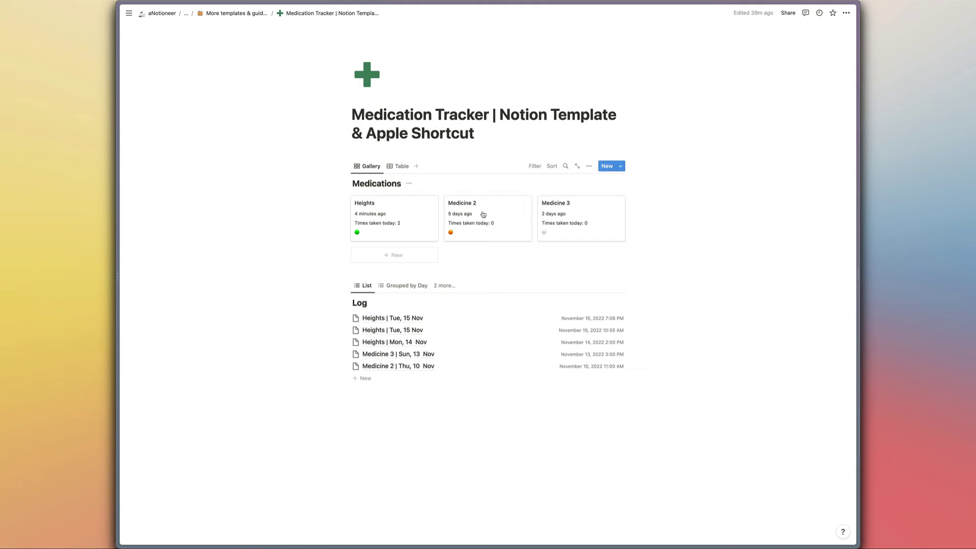
# Step: Open the Medications database as a full page, show its URL, then go back to Medication Tracker
pyautogui.click(577, 166)
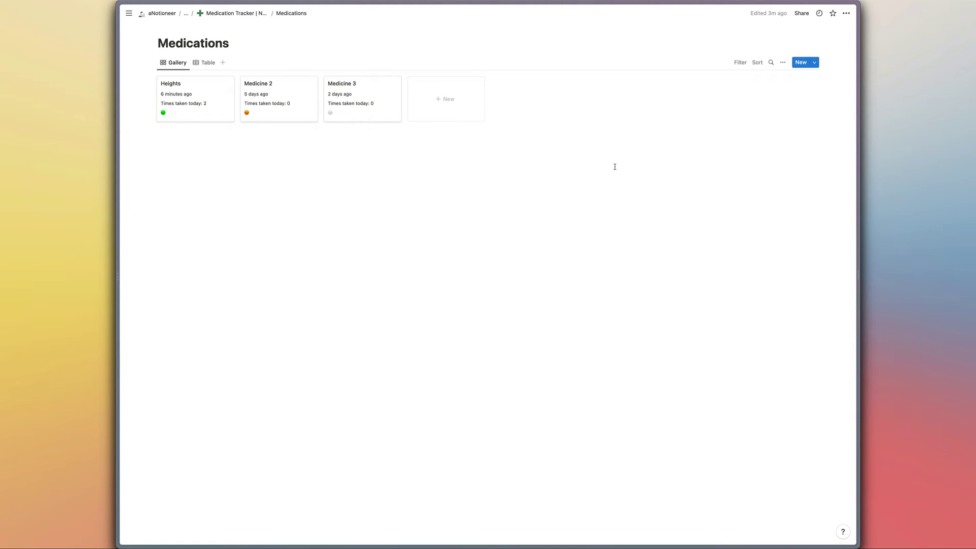
pyautogui.press('super+s')
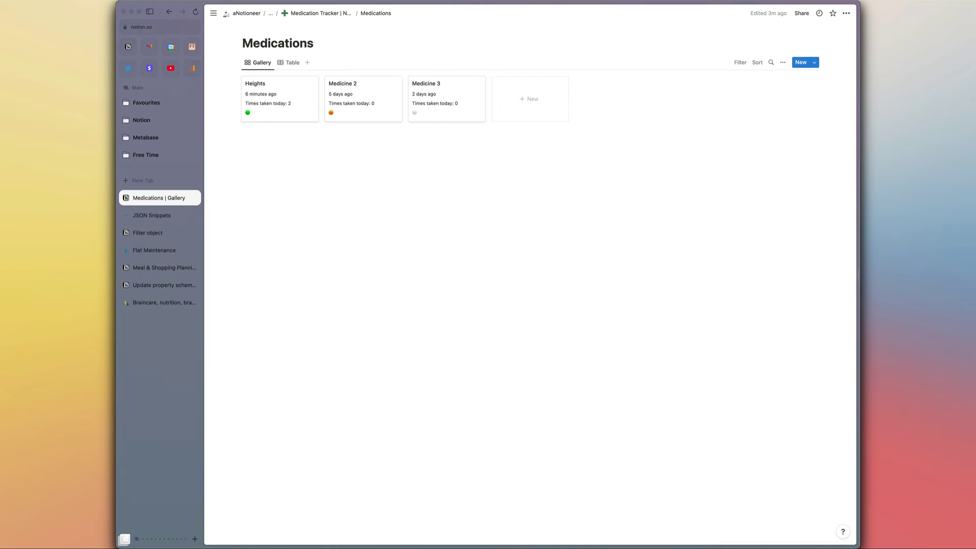
pyautogui.press('super+bracketleft')
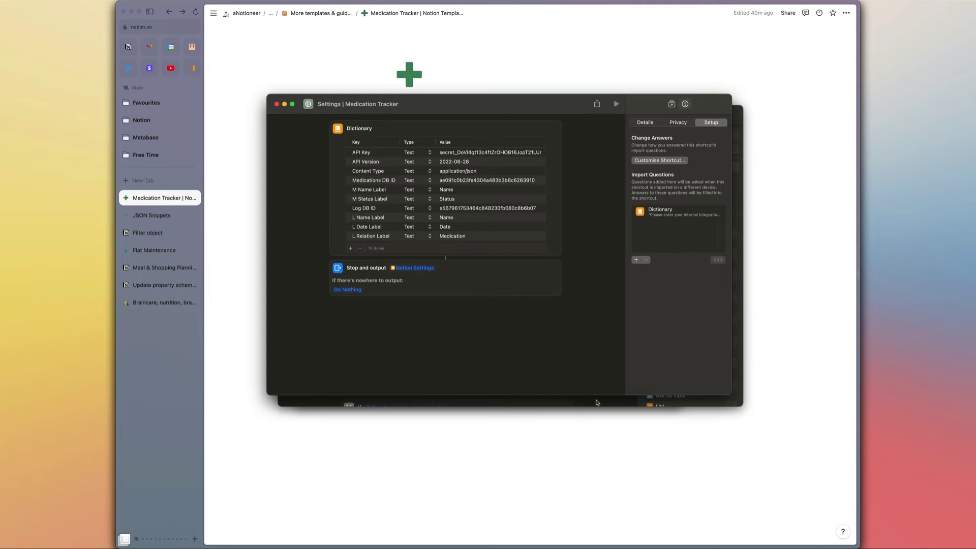
# Step: Bring Medication Taken to the front and show its Setup import questions in the info panel
pyautogui.click(597, 403)
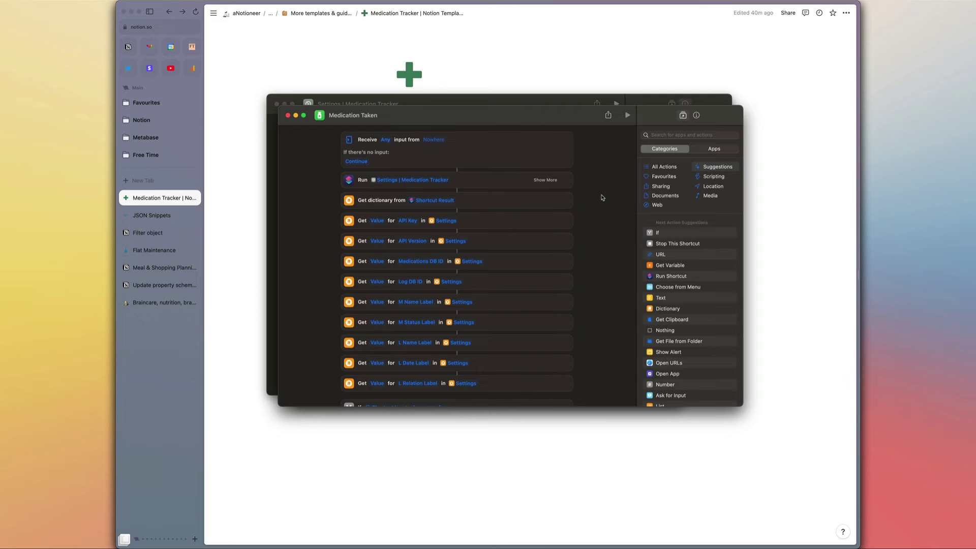
pyautogui.click(695, 115)
pyautogui.click(725, 136)
pyautogui.doubleClick(681, 227)
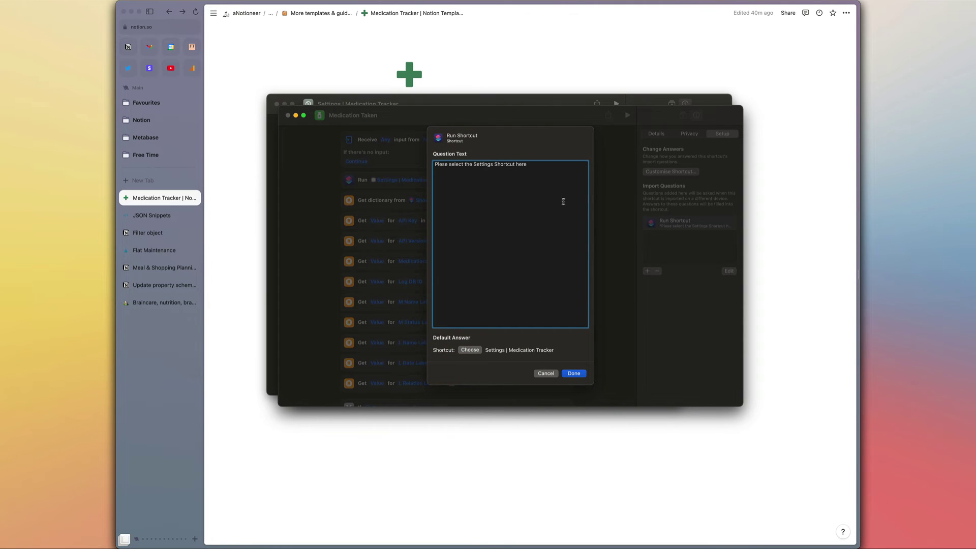
pyautogui.click(546, 373)
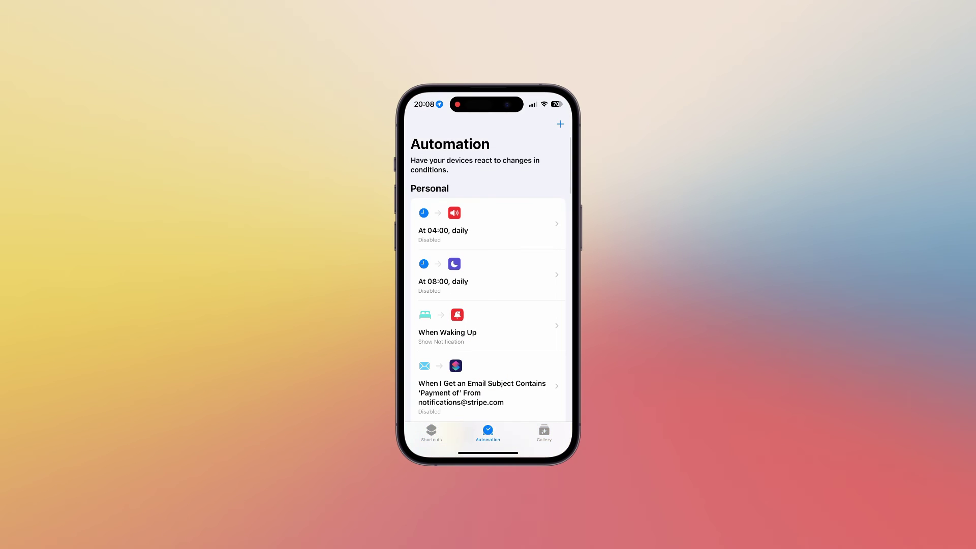
# Step: Create a new personal automation and scroll the trigger list down to NFC
pyautogui.click(560, 124)
pyautogui.click(488, 242)
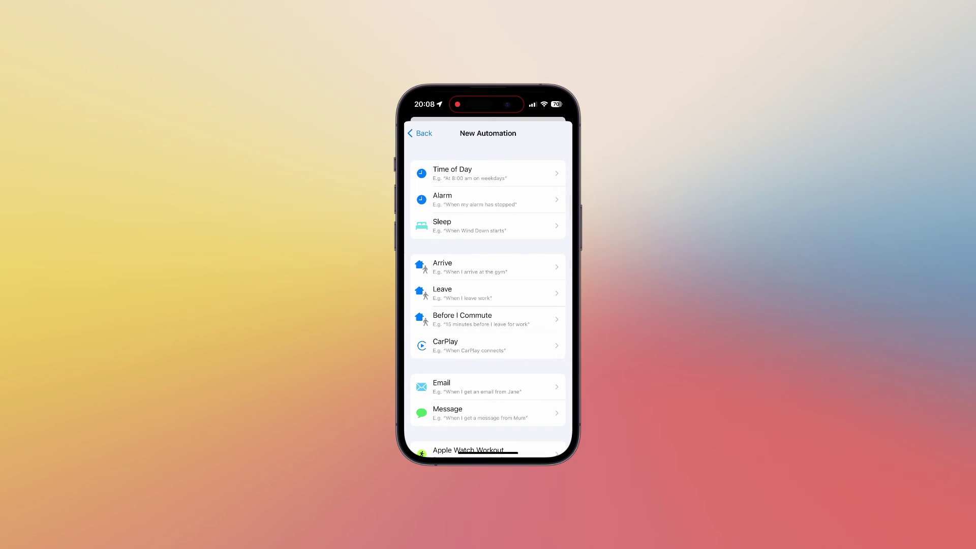
pyautogui.scroll(-5, 488, 299)
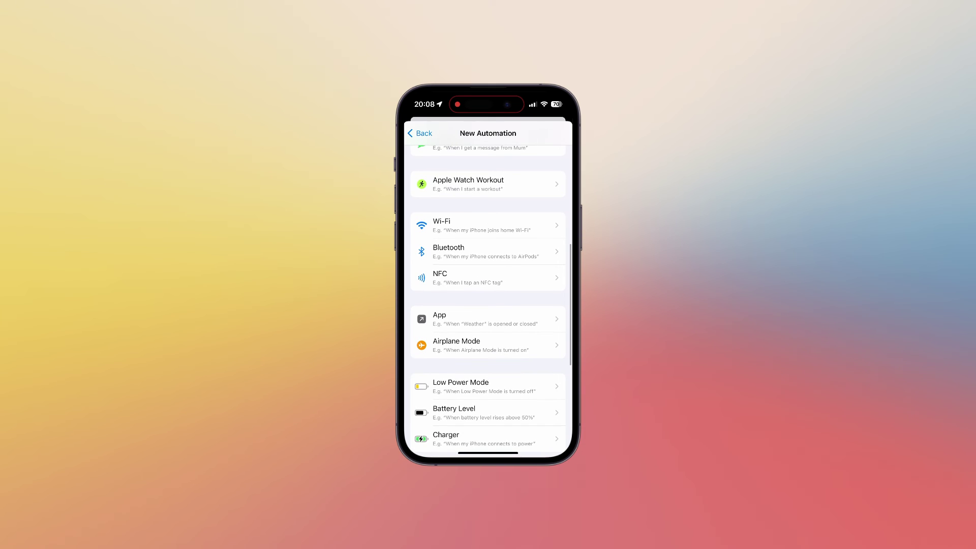
# Step: Scan an NFC tag as the trigger, name it 💊 Heights, and continue to actions
pyautogui.click(488, 278)
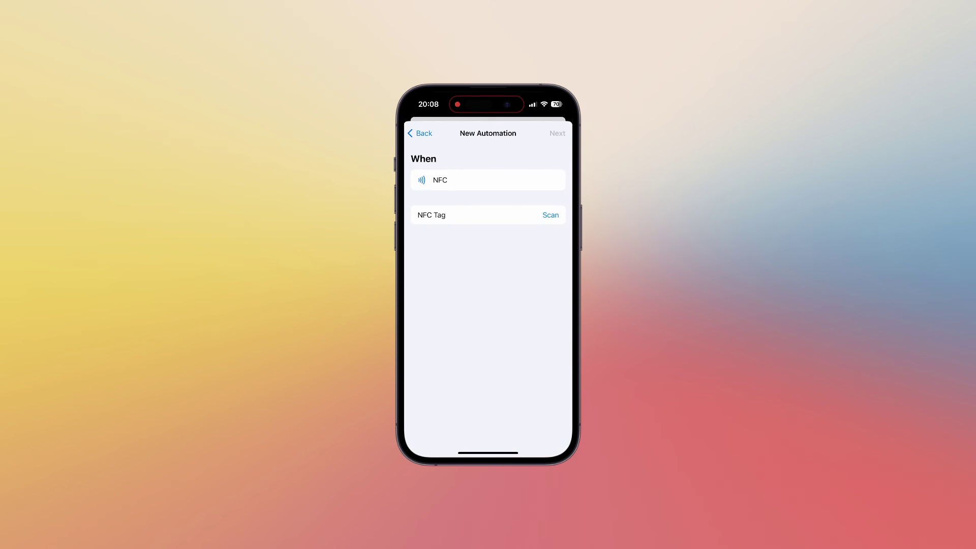
pyautogui.click(550, 215)
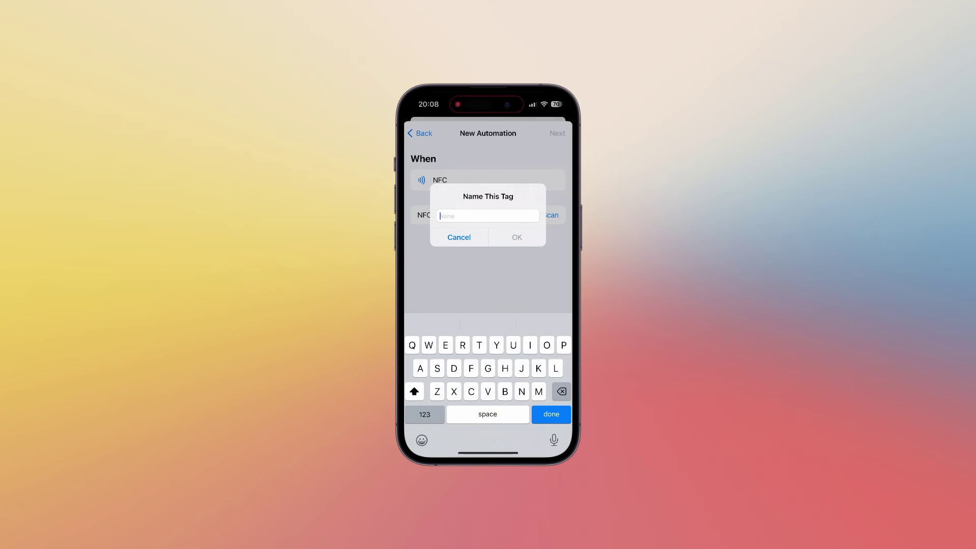
pyautogui.click(421, 441)
pyautogui.write('💊')
pyautogui.click(422, 443)
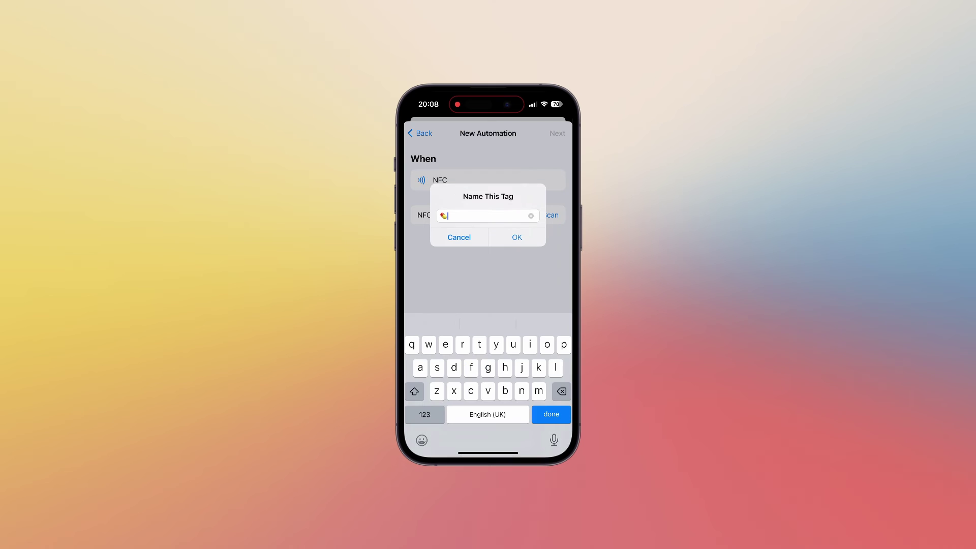
pyautogui.write('Health')
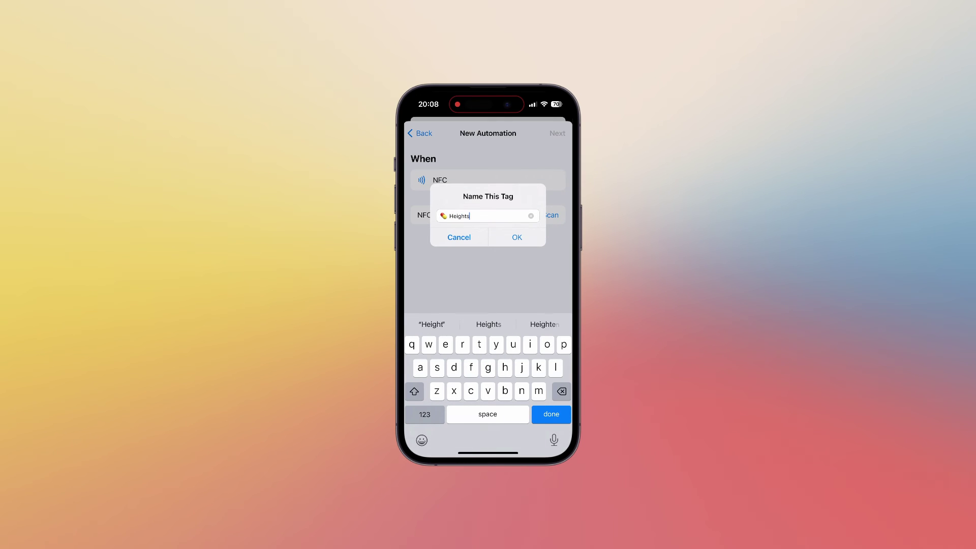
pyautogui.click(517, 237)
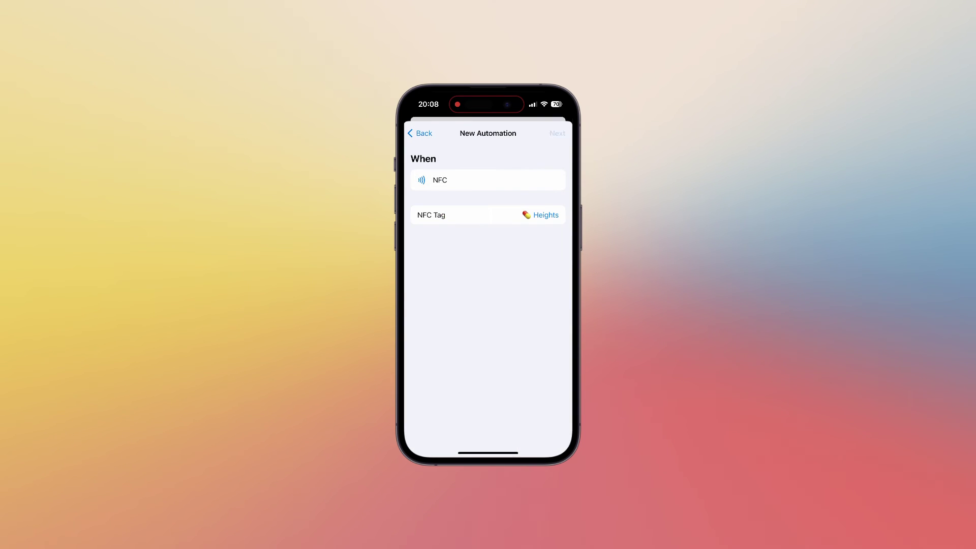
pyautogui.click(557, 133)
# Step: Add a Text action containing 'Heights' to the automation
pyautogui.click(487, 189)
pyautogui.click(469, 170)
pyautogui.write('Text')
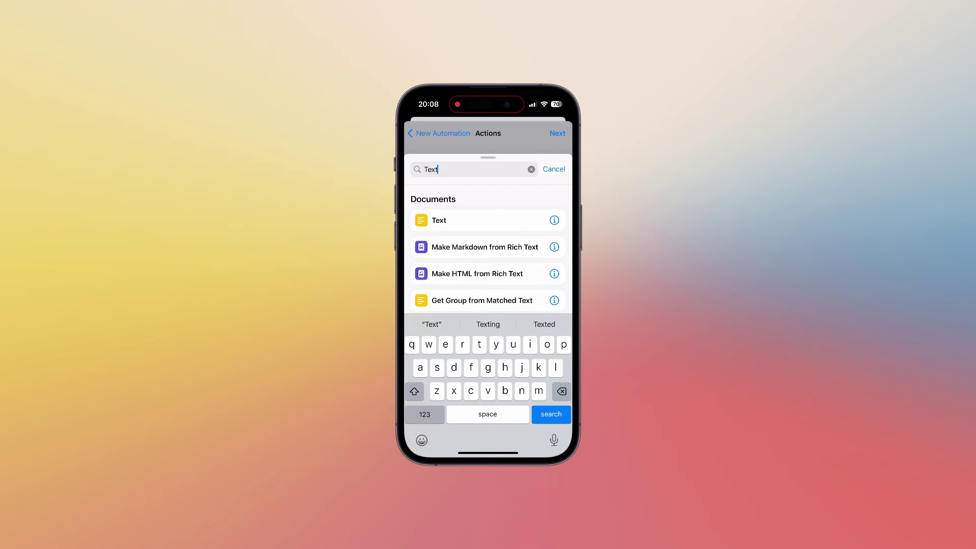
pyautogui.click(439, 220)
pyautogui.click(424, 184)
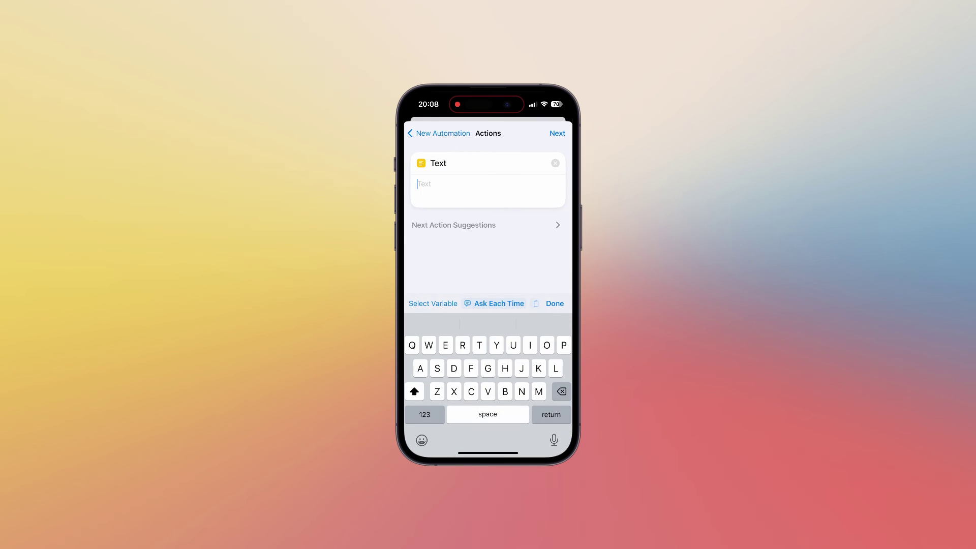
pyautogui.write('Heights')
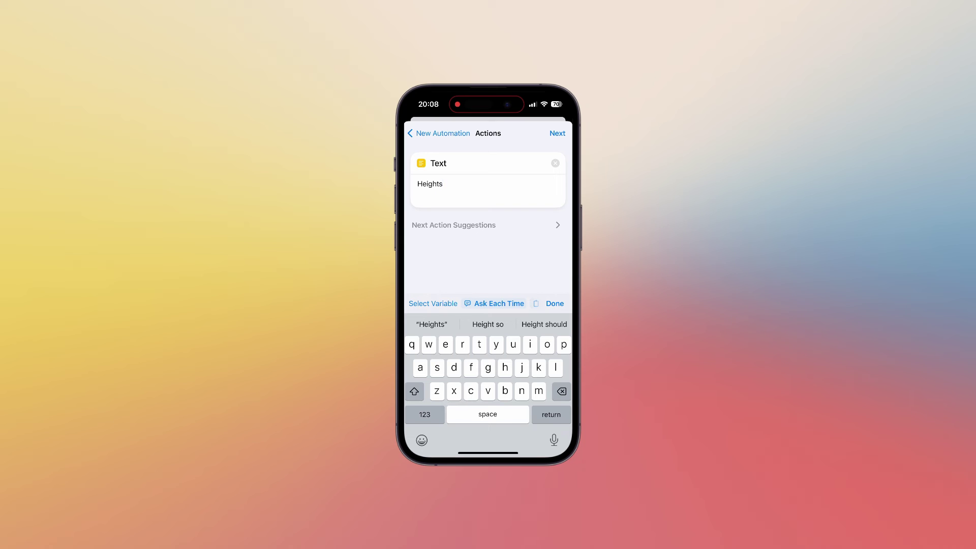
pyautogui.click(555, 304)
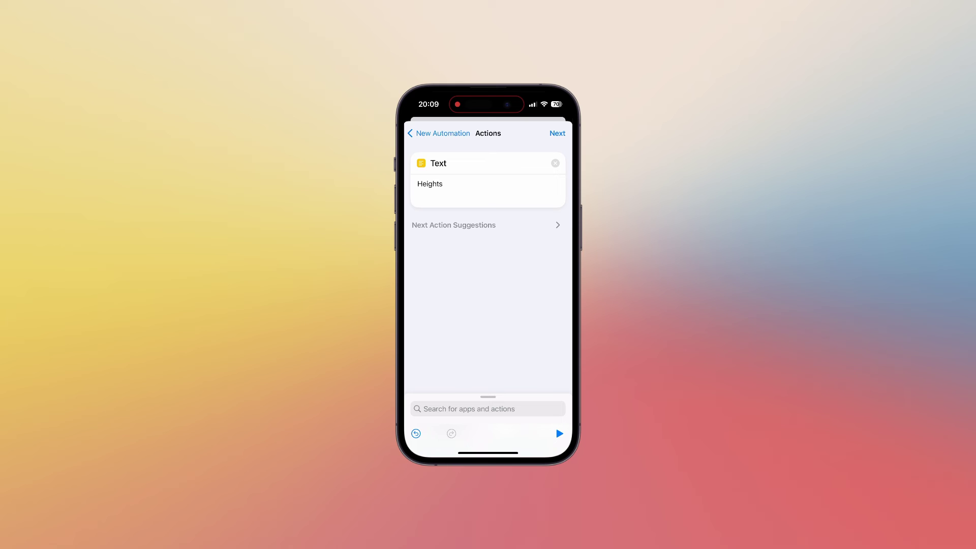
pyautogui.click(468, 409)
# Step: Add Log Health Sample above the Text action, logging Vitamin D at 45 mcg
pyautogui.write('Health')
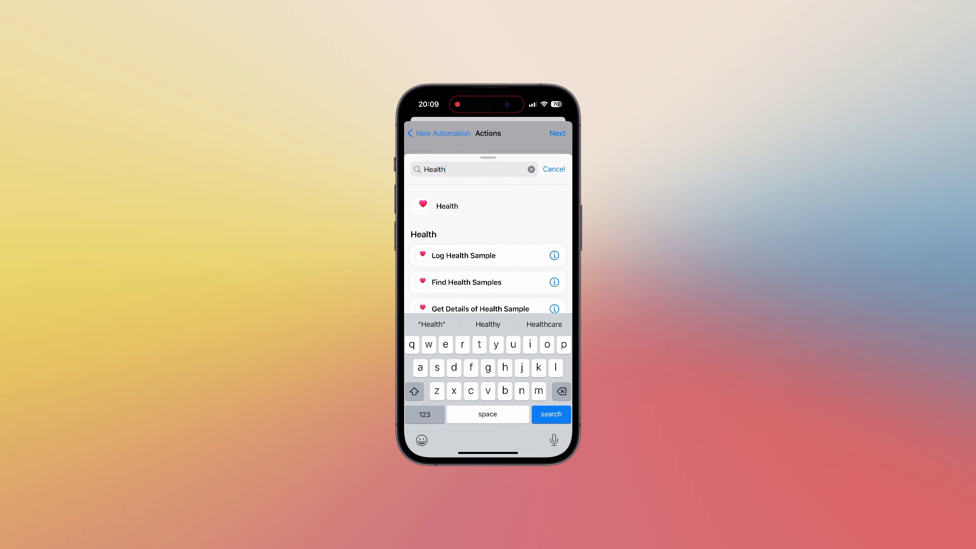
pyautogui.click(463, 255)
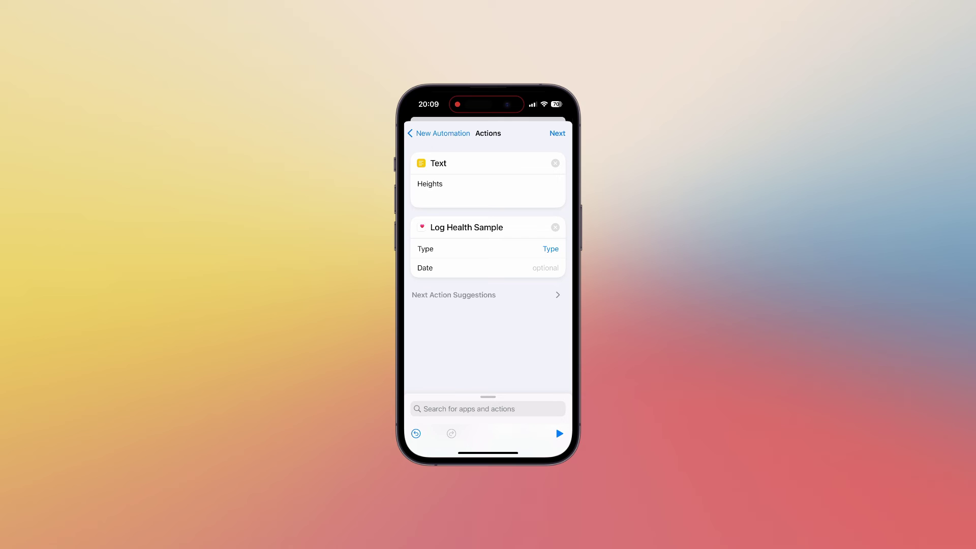
pyautogui.moveTo(466, 227); pyautogui.dragTo(464, 163)
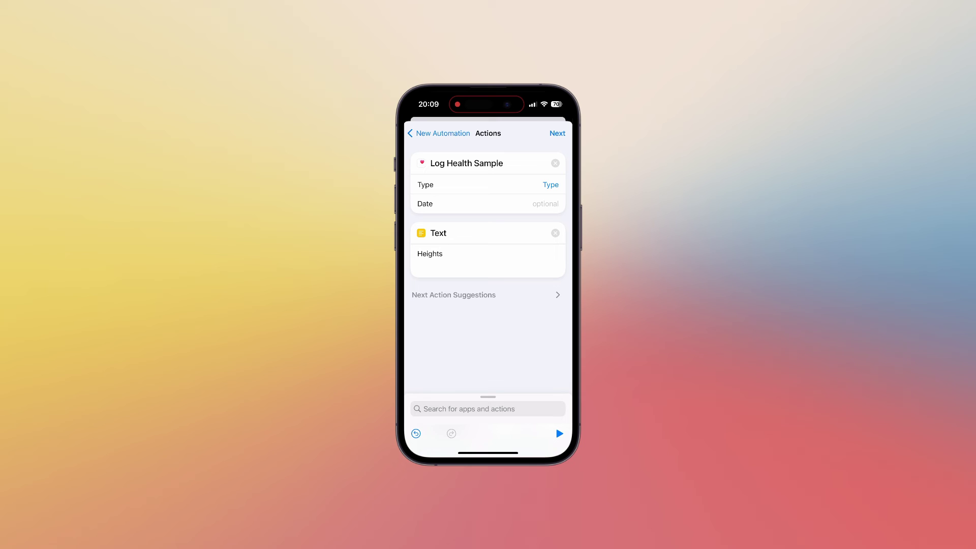
pyautogui.click(551, 185)
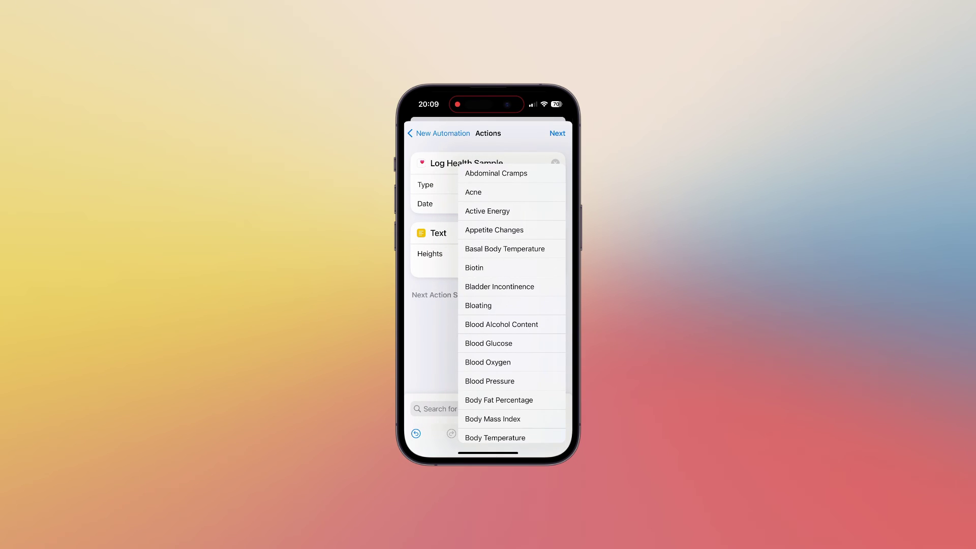
pyautogui.scroll(-10, 510, 305)
pyautogui.scroll(-20, 511, 305)
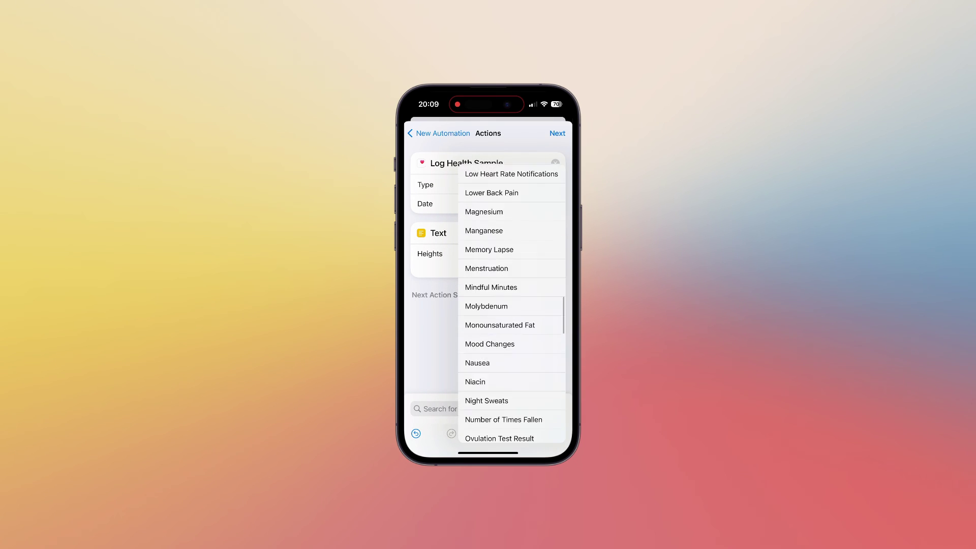
pyautogui.scroll(-5, 511, 305)
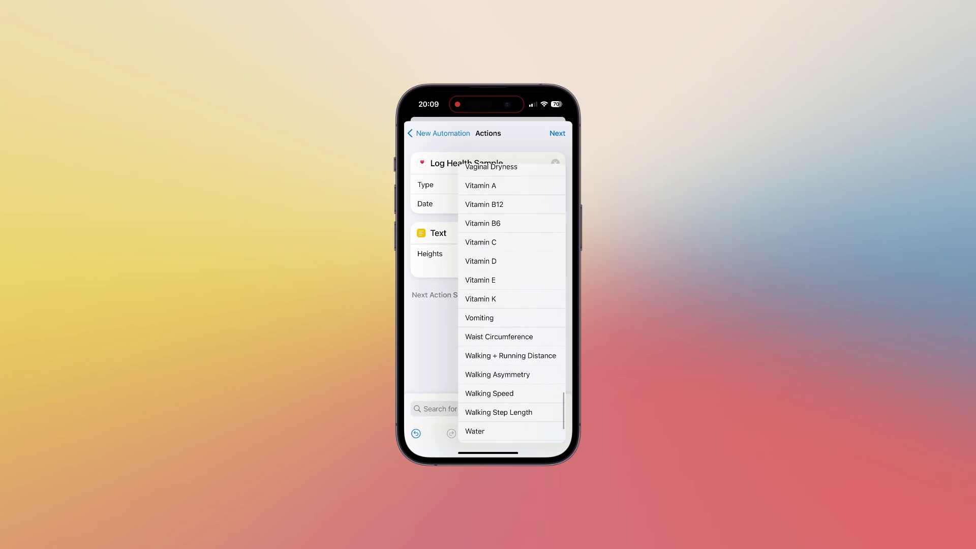
pyautogui.click(480, 248)
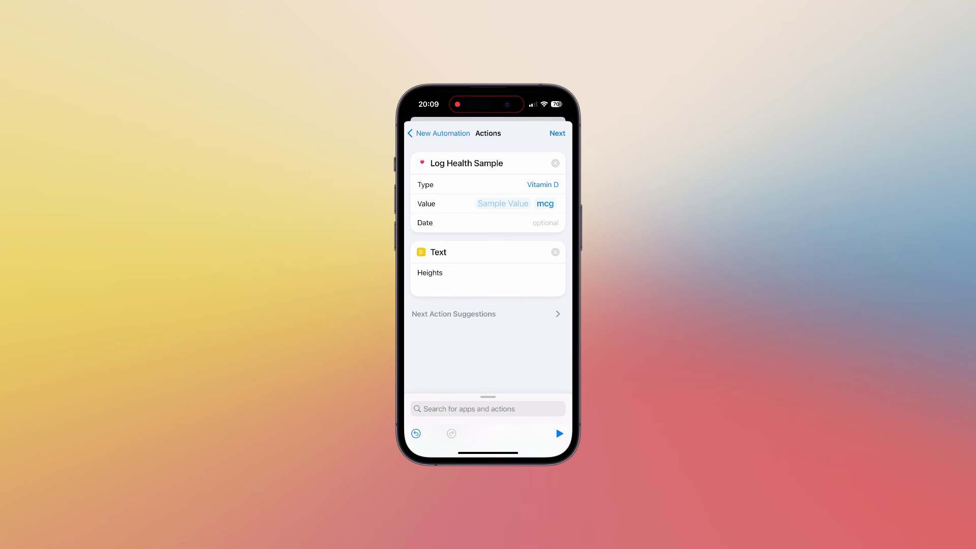
pyautogui.click(502, 203)
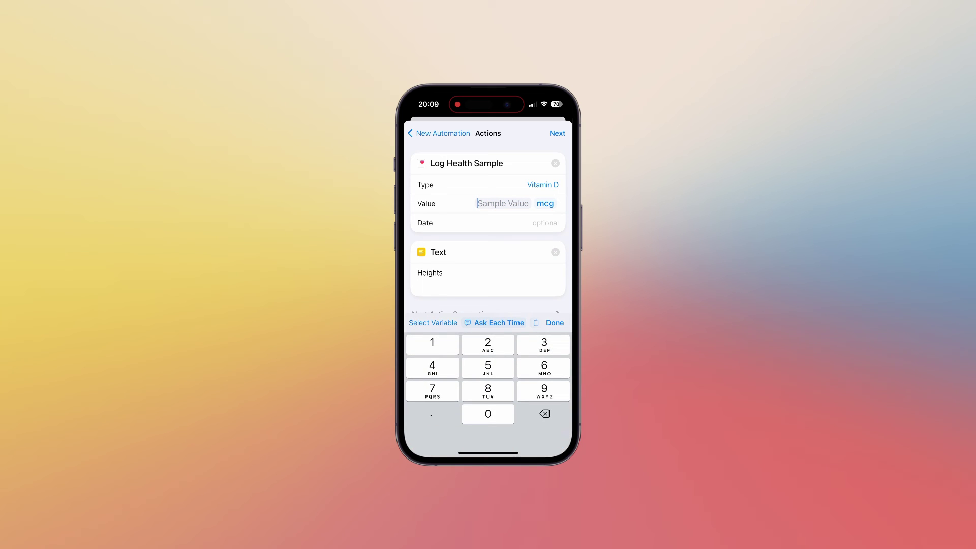
pyautogui.write('45')
pyautogui.click(554, 323)
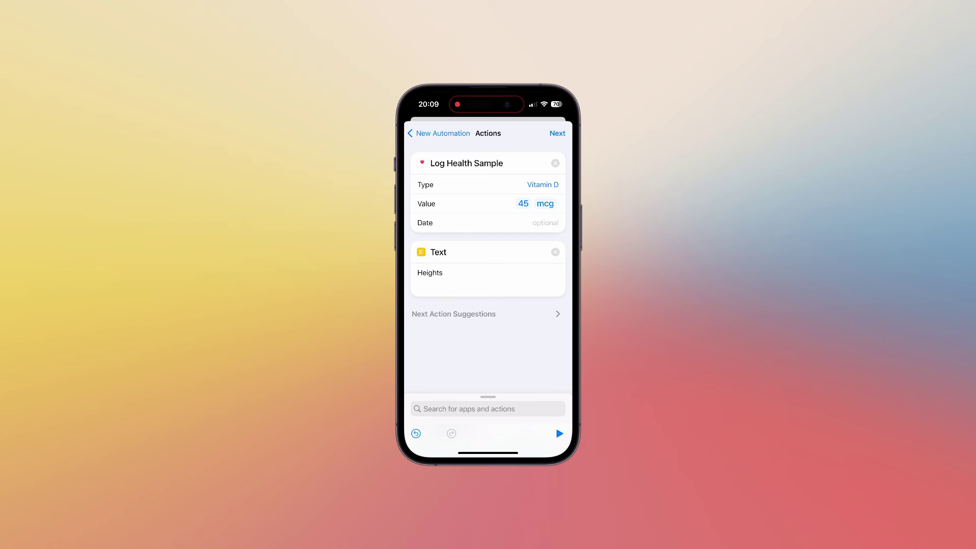
# Step: Add a Run Shortcut action set to Medication Taken, taking the Text as input
pyautogui.click(469, 409)
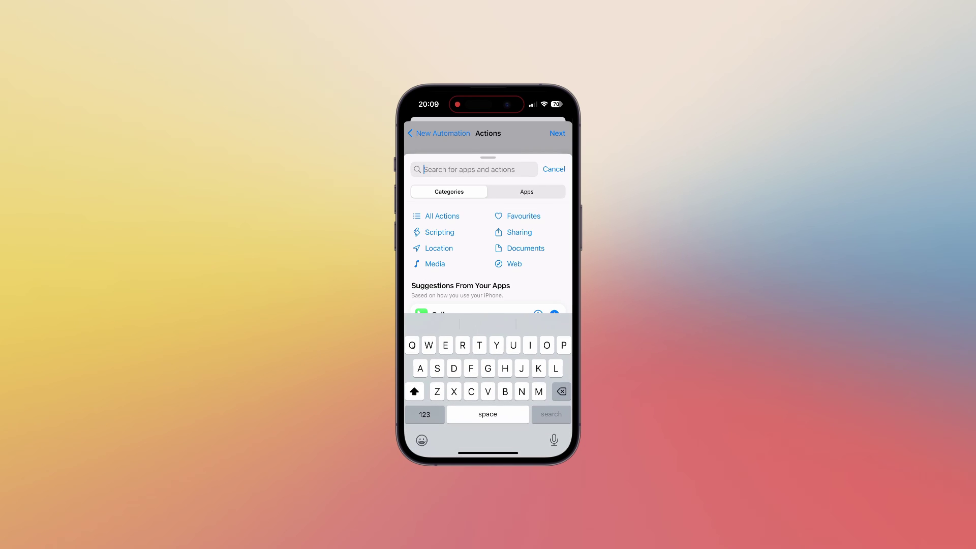
pyautogui.write('Run')
pyautogui.click(454, 247)
pyautogui.click(467, 311)
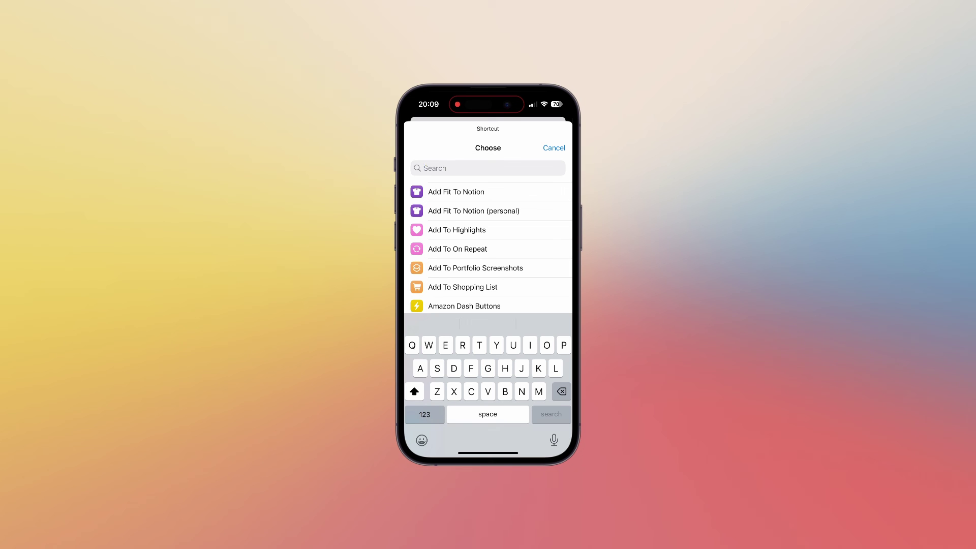
pyautogui.write('Mediation')
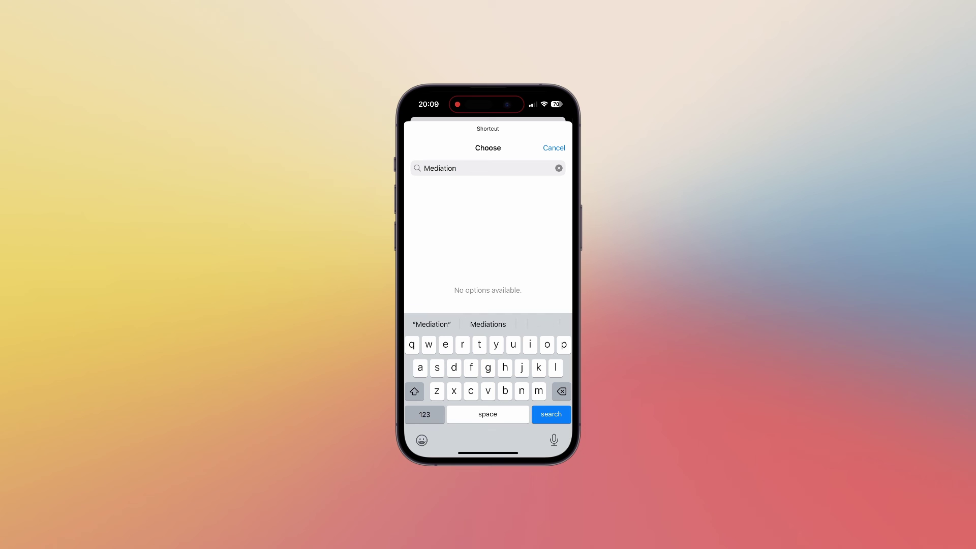
pyautogui.press('BackSpace')
pyautogui.press('BackSpace')
pyautogui.press('BackSpace')
pyautogui.press('BackSpace')
pyautogui.press('BackSpace')
pyautogui.write('cation')
pyautogui.click(457, 191)
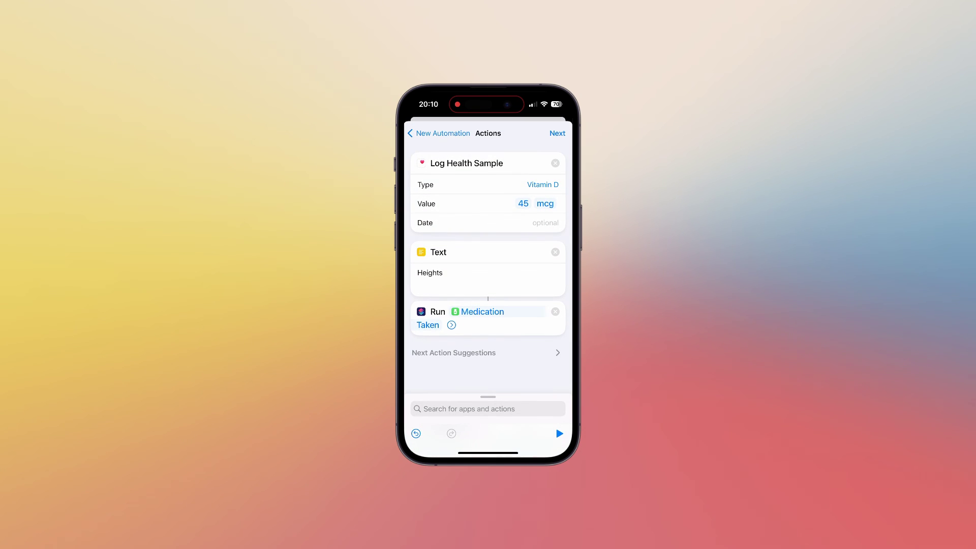
pyautogui.click(451, 325)
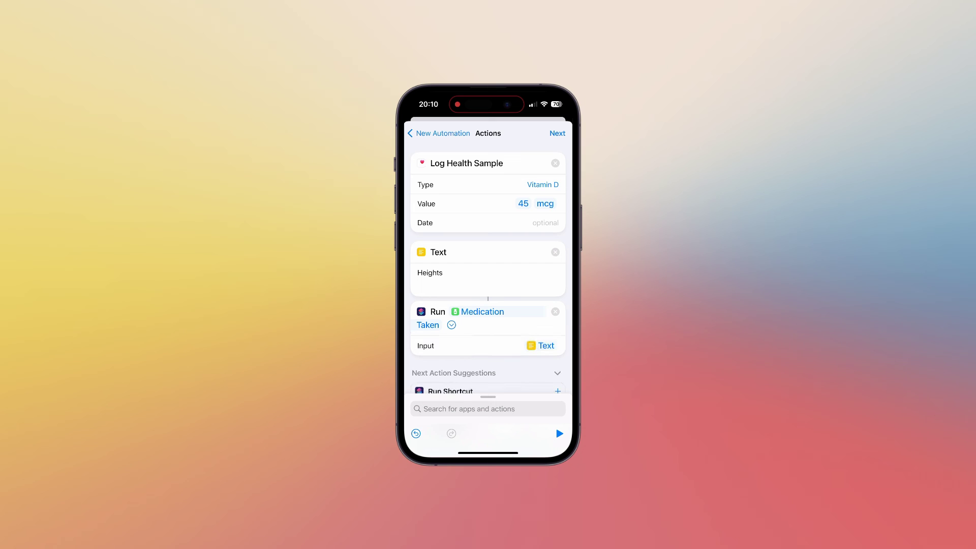